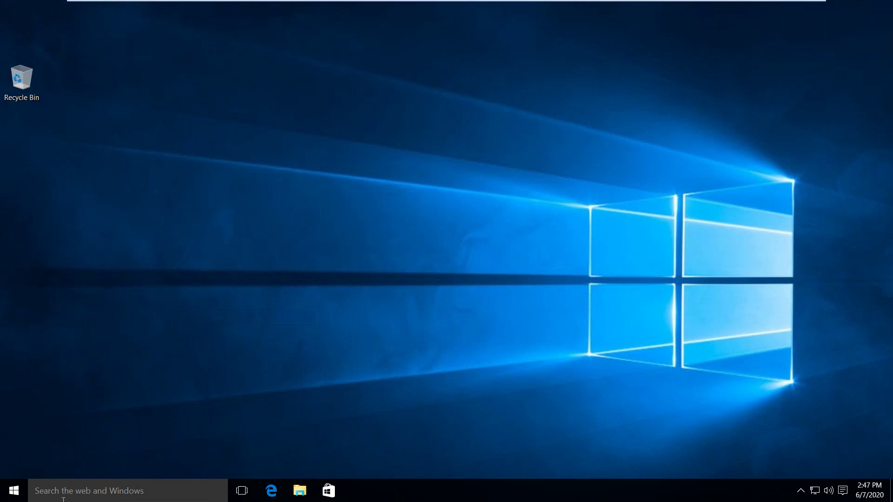
# Browse the full alphabetical list of installed apps in the Start menu.
pyautogui.click(14, 496)
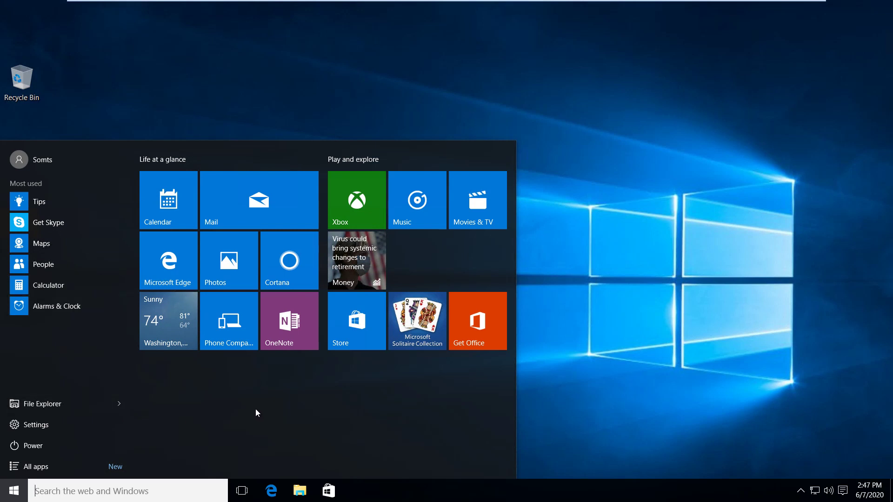
pyautogui.click(26, 467)
pyautogui.click(29, 467)
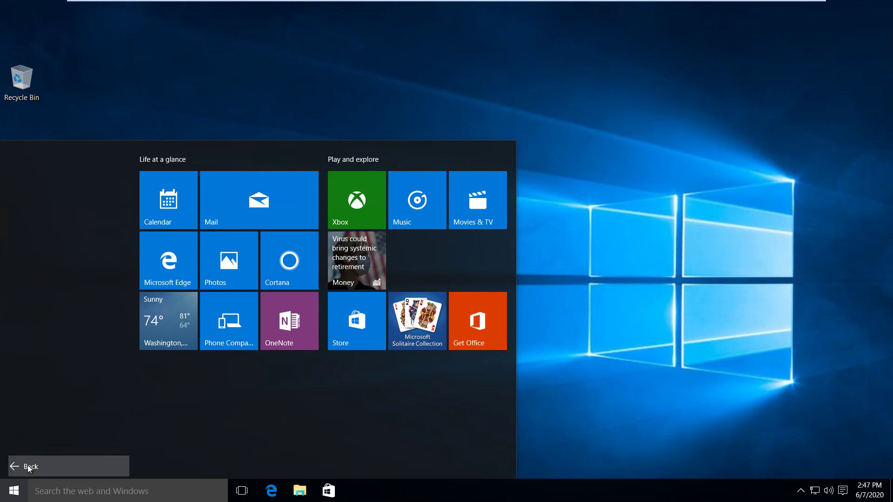
pyautogui.click(28, 467)
pyautogui.click(35, 467)
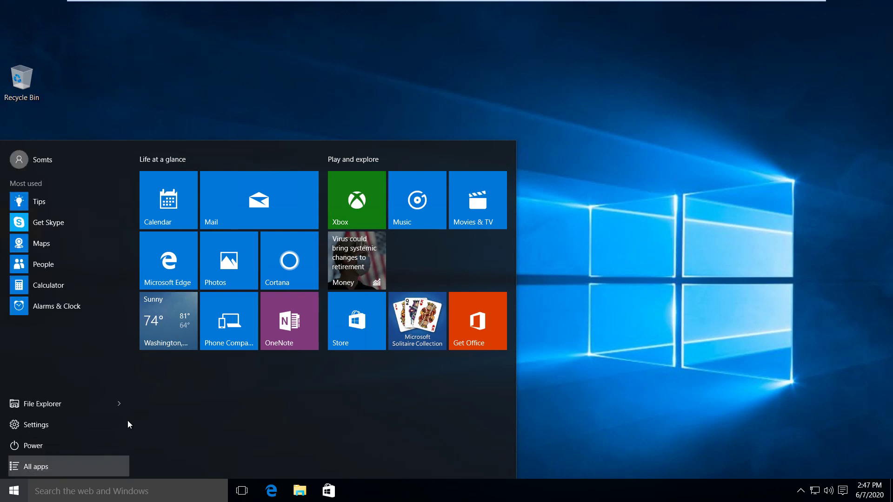
pyautogui.click(105, 467)
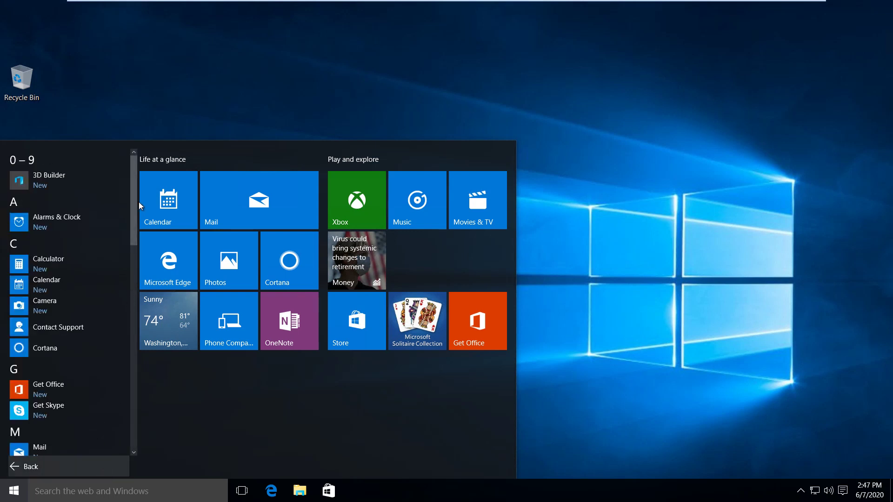
pyautogui.scroll(-5, 132, 233)
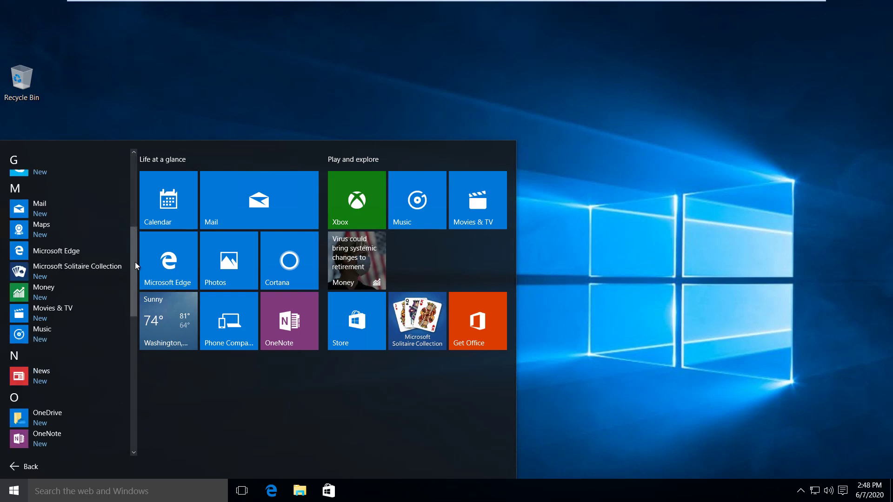
pyautogui.scroll(5, 128, 312)
pyautogui.scroll(-6, 133, 216)
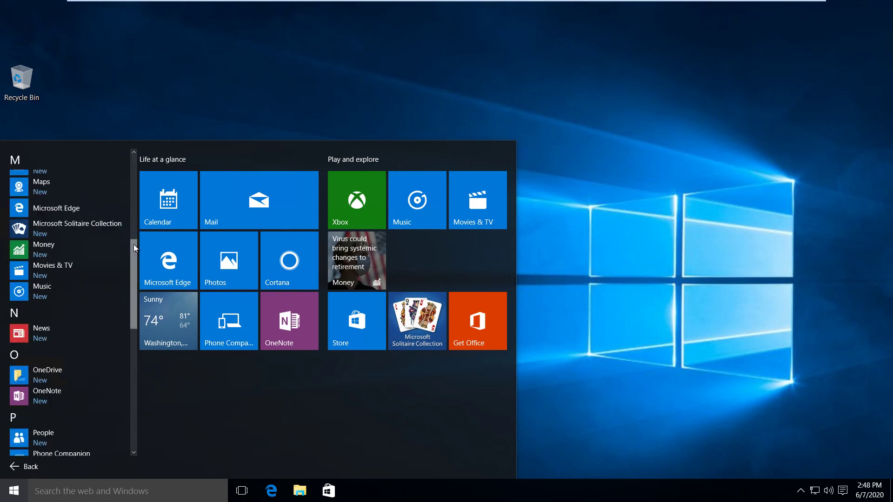
pyautogui.scroll(-1, 133, 306)
pyautogui.scroll(-8, 133, 310)
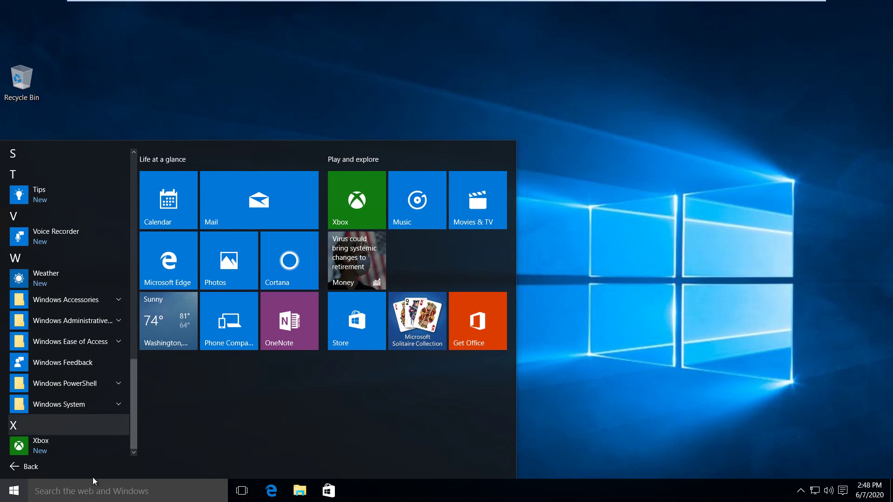
# Search Windows for "control panel" and open the Control Panel desktop app.
pyautogui.click(94, 493)
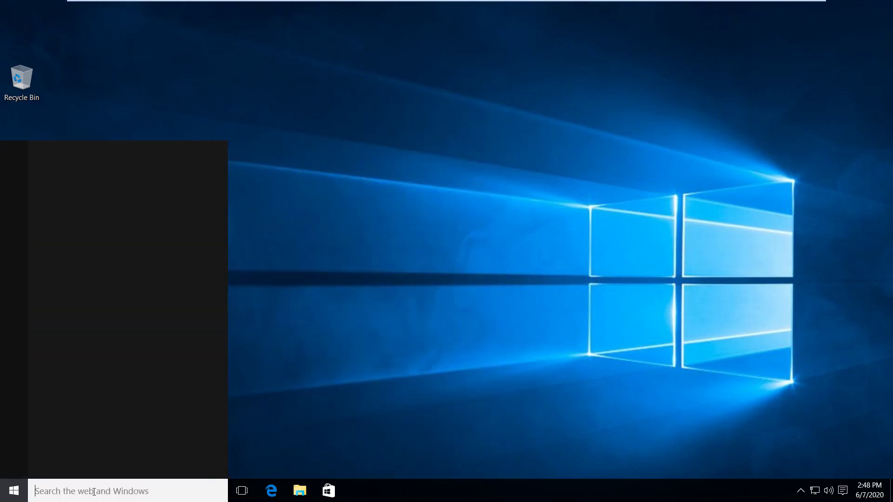
pyautogui.write('c')
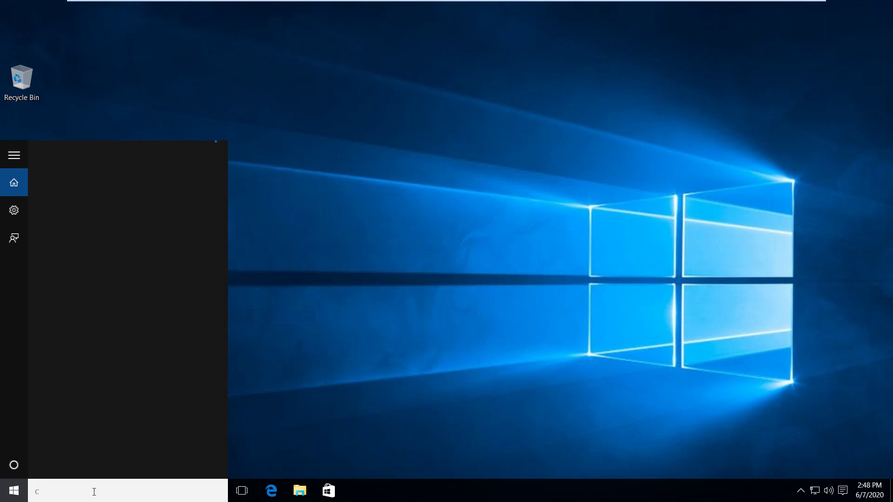
pyautogui.write('ont')
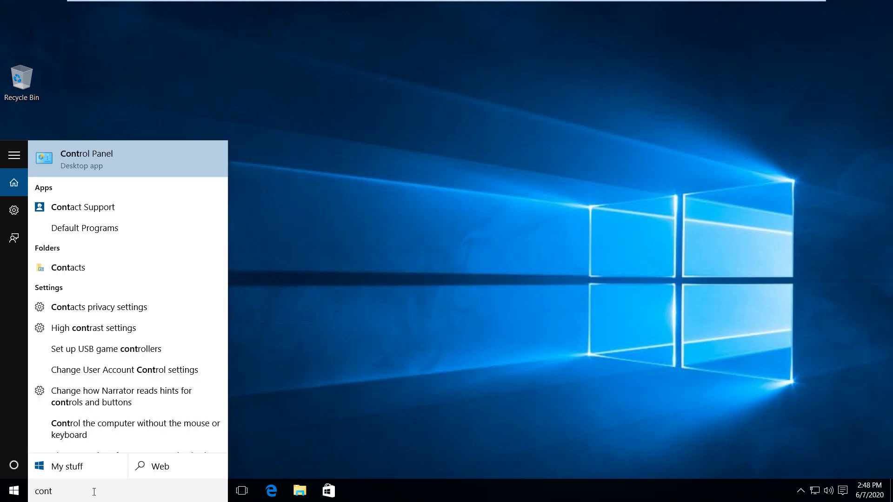
pyautogui.write('ro')
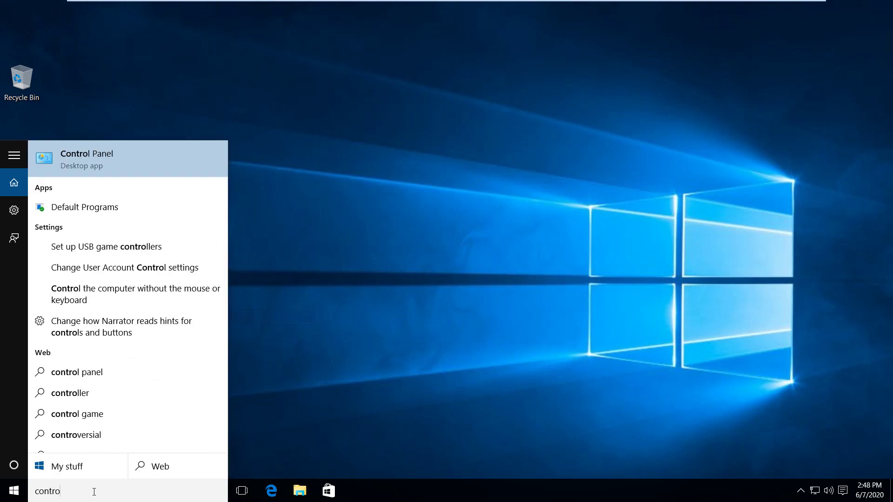
pyautogui.press('BackSpace')
pyautogui.press('BackSpace')
pyautogui.press('BackSpace')
pyautogui.press('BackSpace')
pyautogui.press('BackSpace')
pyautogui.press('BackSpace')
pyautogui.write('control')
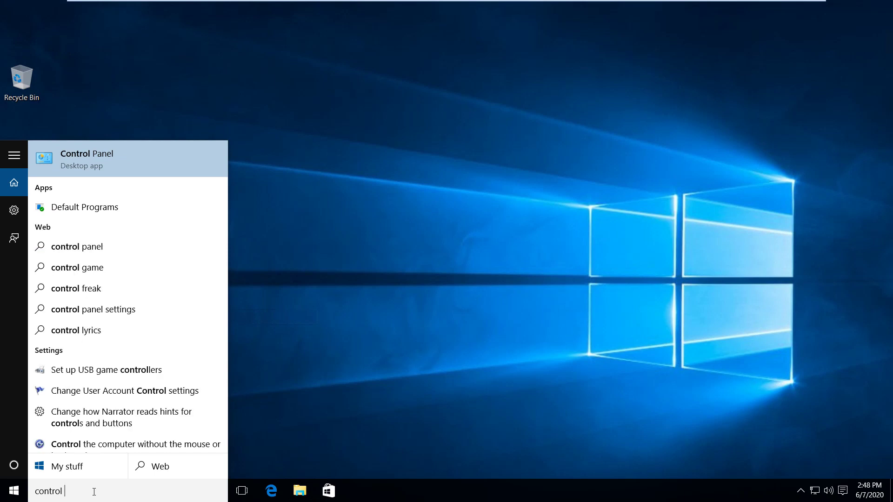
pyautogui.write(' pann')
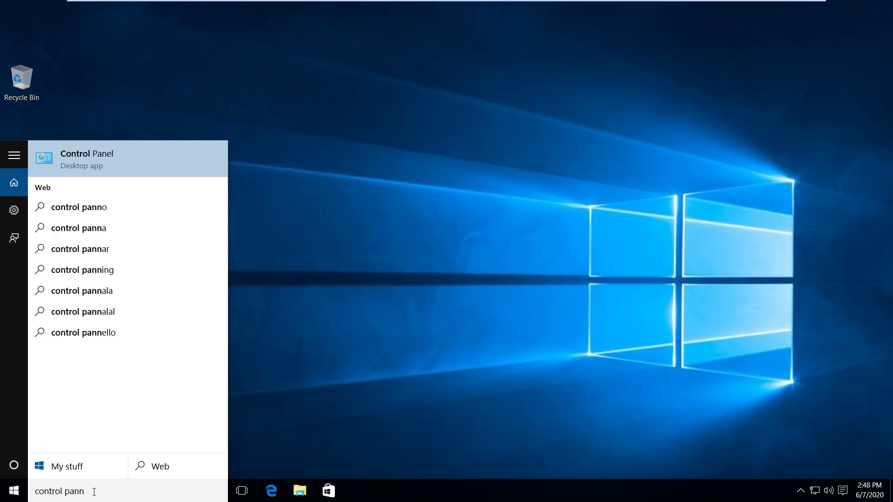
pyautogui.press('BackSpace')
pyautogui.write('el')
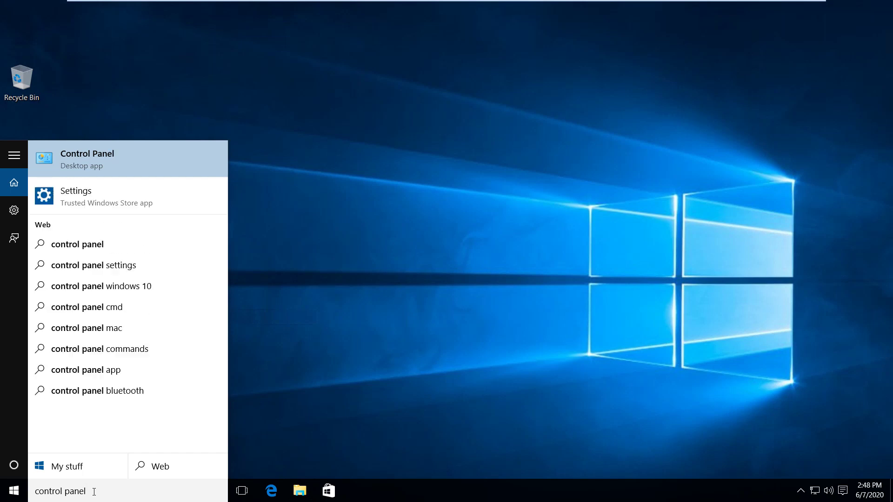
pyautogui.click(96, 155)
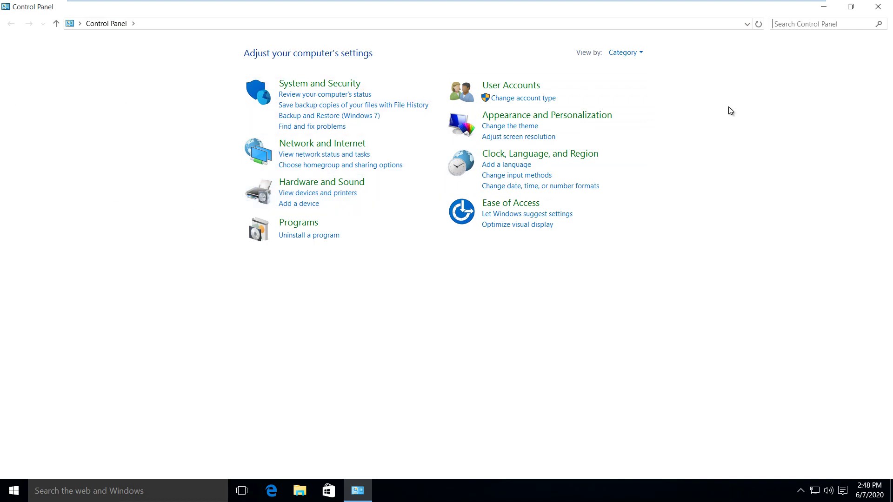
# Show the Control Panel items as large icons and open Administrative Tools.
pyautogui.click(637, 56)
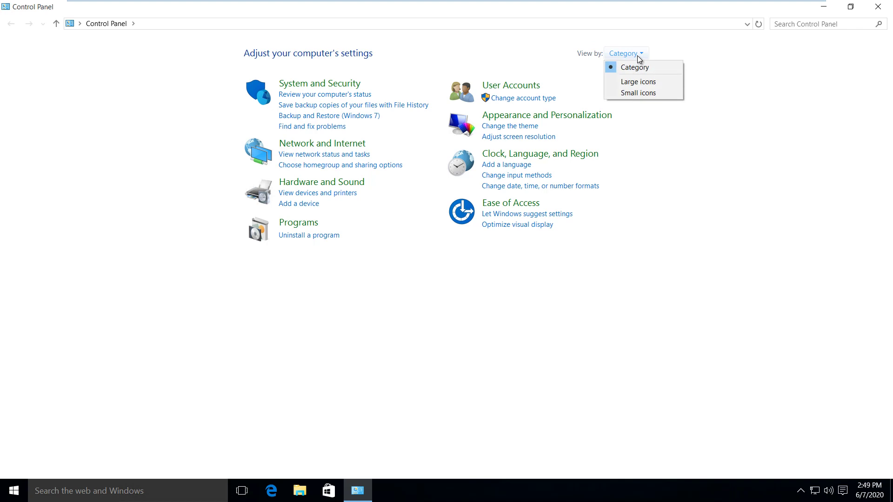
pyautogui.click(631, 82)
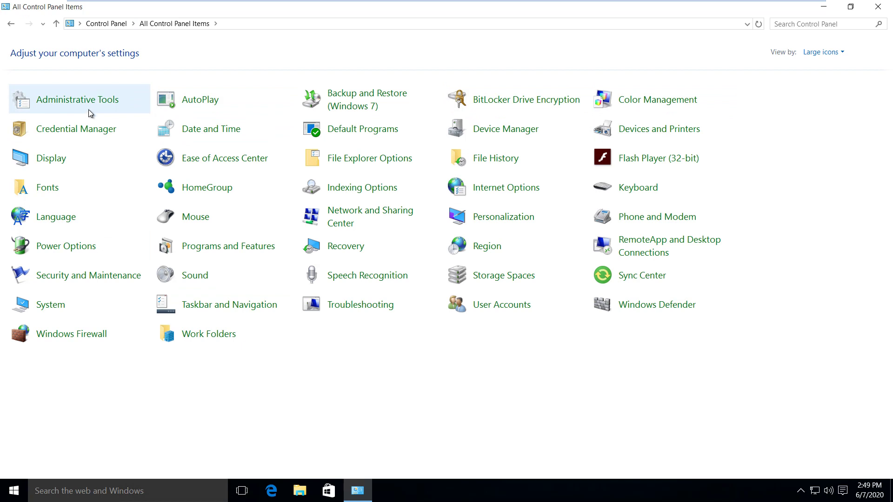
pyautogui.click(55, 106)
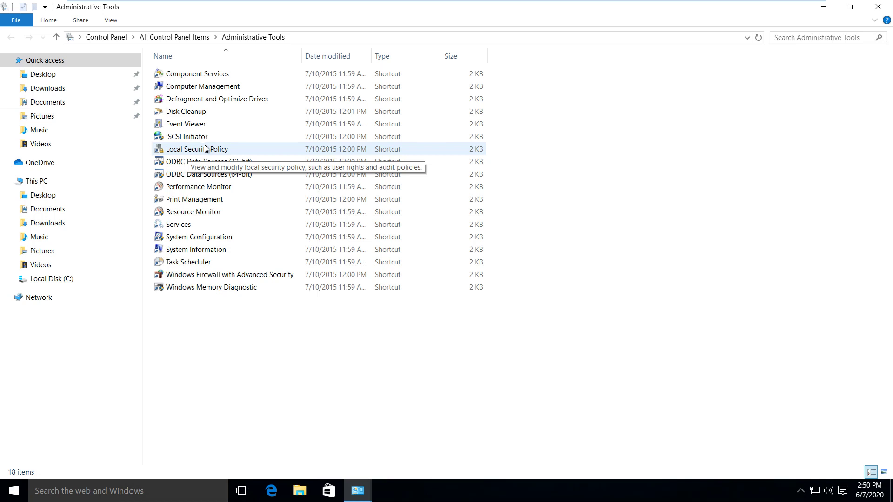
# Open System Information from Administrative Tools and look through the System Summary before closing it.
pyautogui.click(226, 154)
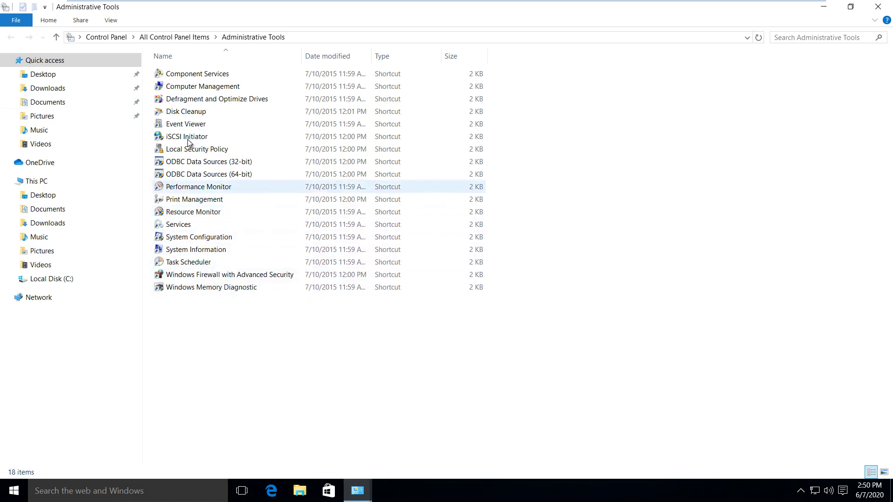
pyautogui.click(199, 239)
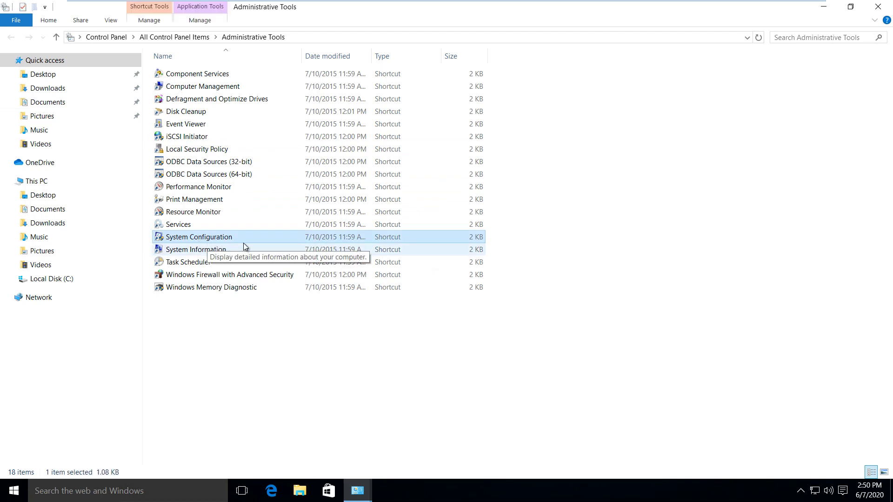
pyautogui.click(199, 251)
pyautogui.doubleClick(167, 252)
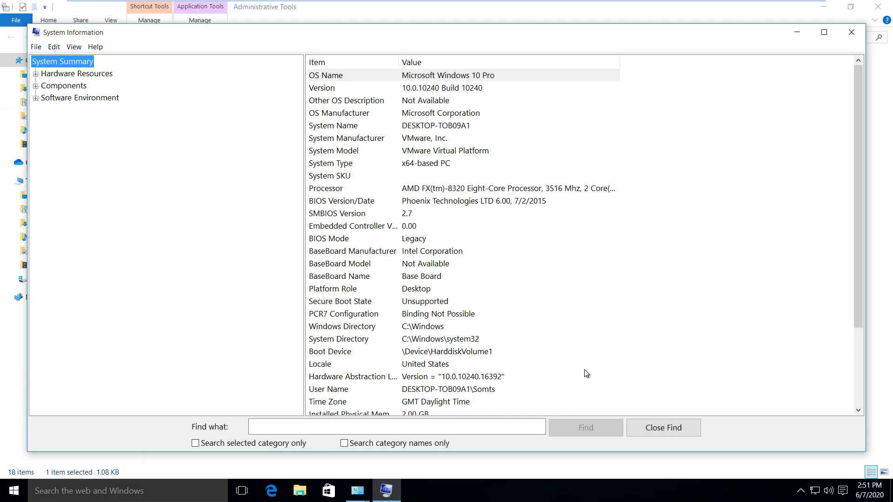
pyautogui.scroll(-3, 589, 281)
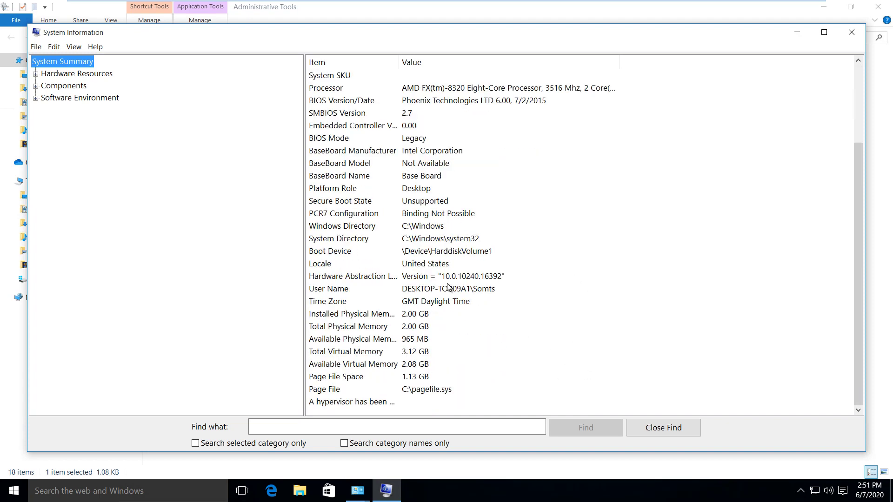
pyautogui.scroll(3, 426, 294)
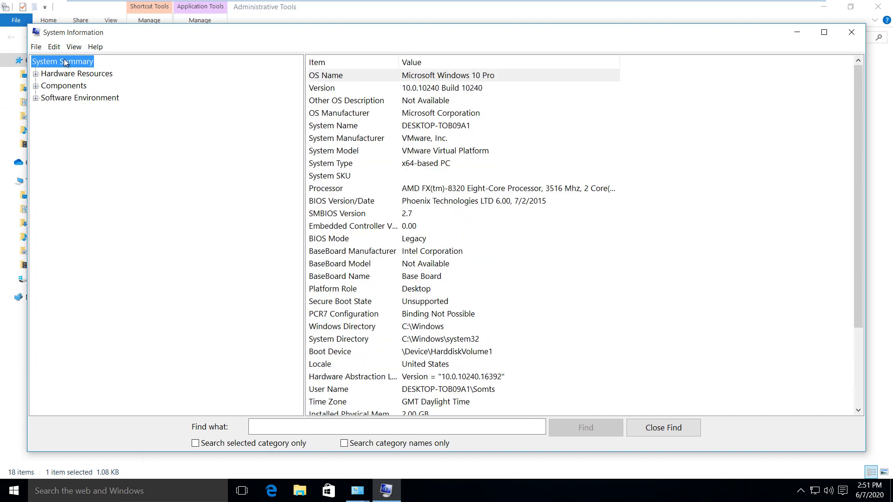
pyautogui.click(852, 32)
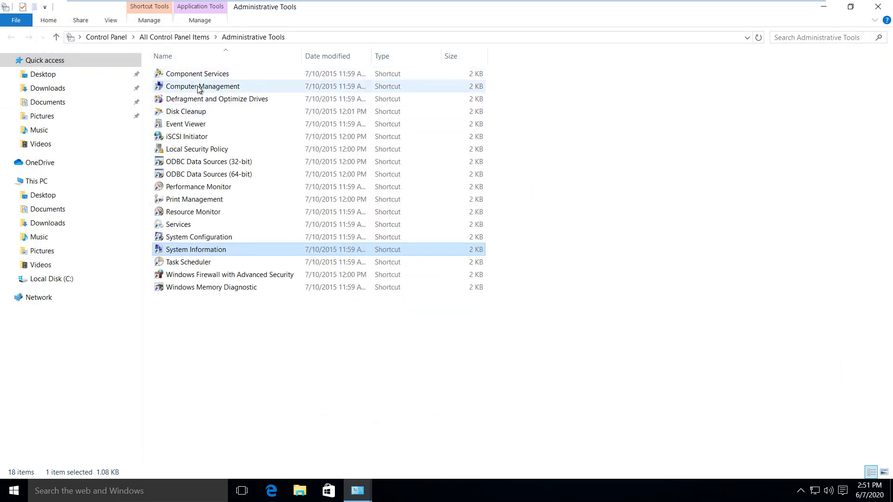
# Open Computer Management, examine the hardware categories in Device Manager, and close the console.
pyautogui.doubleClick(198, 88)
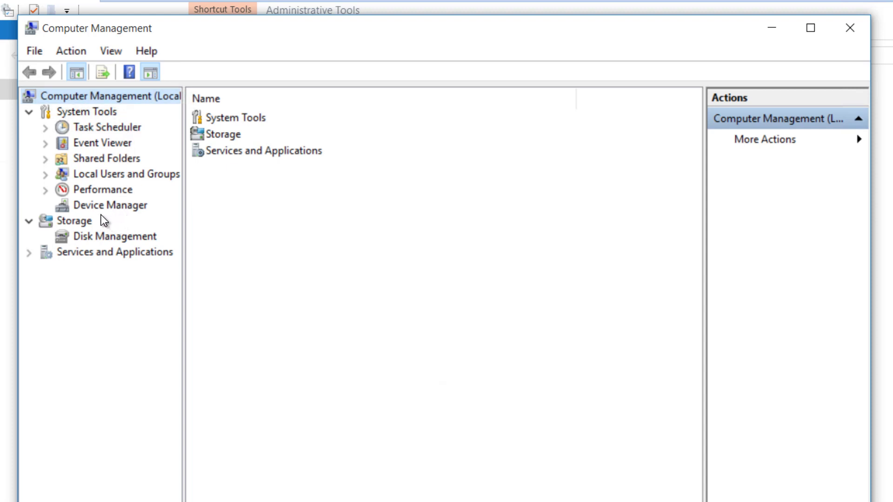
pyautogui.click(119, 210)
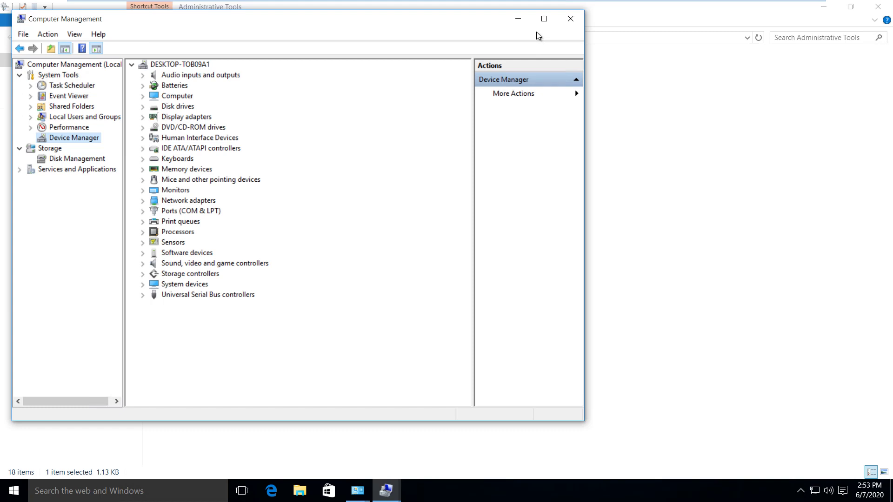
pyautogui.click(570, 21)
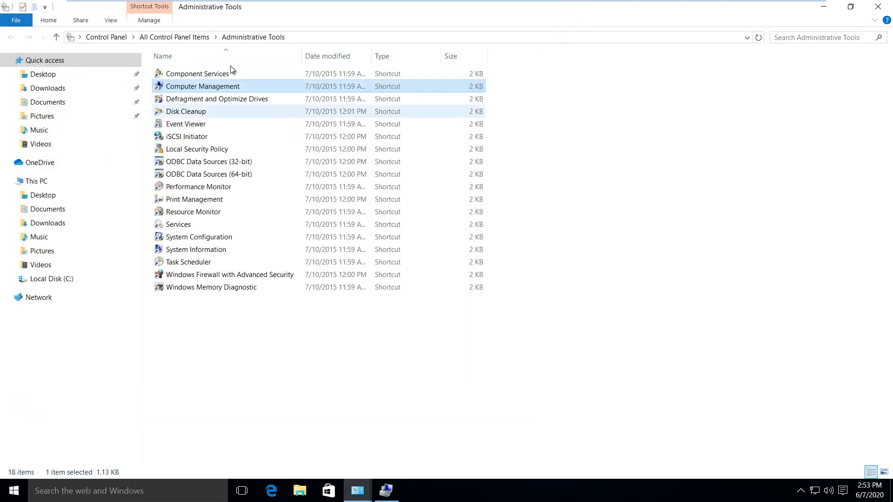
pyautogui.click(299, 37)
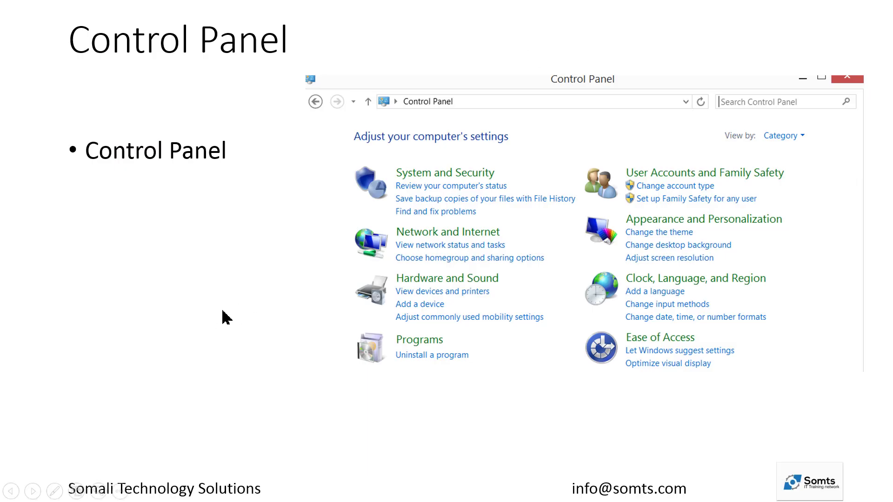
pyautogui.click(235, 279)
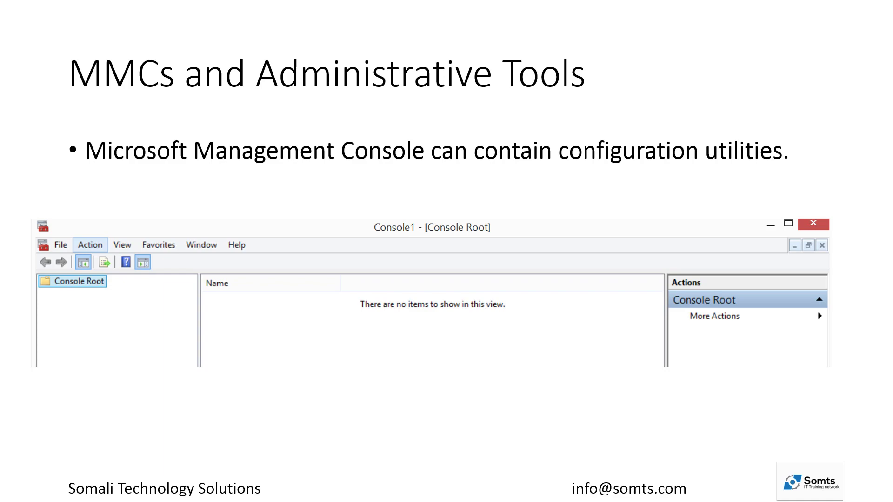
# Switch back to the remote Windows 10 desktop and close the Administrative Tools and Computer Management windows.
pyautogui.hotkey('alt', 'Tab')
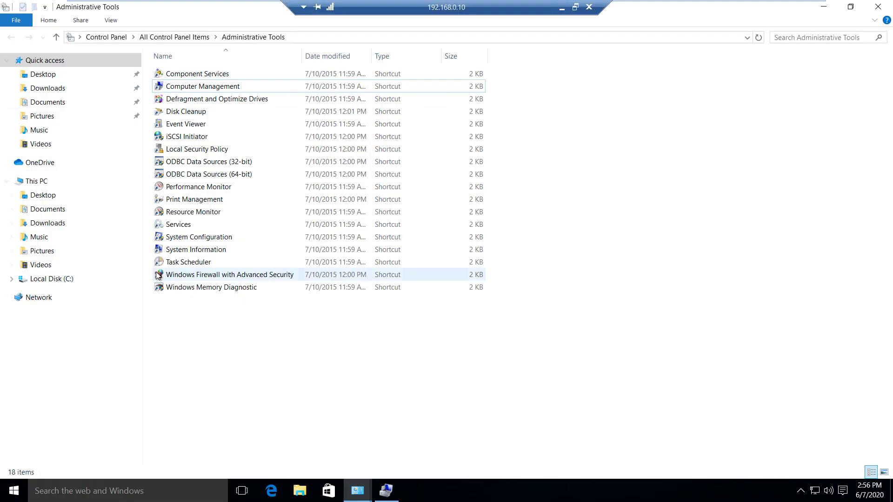
pyautogui.click(320, 292)
pyautogui.click(878, 7)
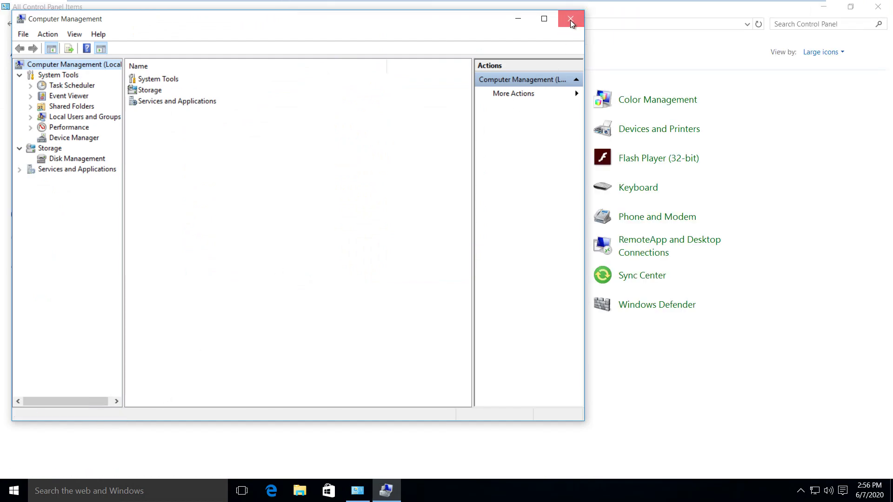
pyautogui.click(570, 19)
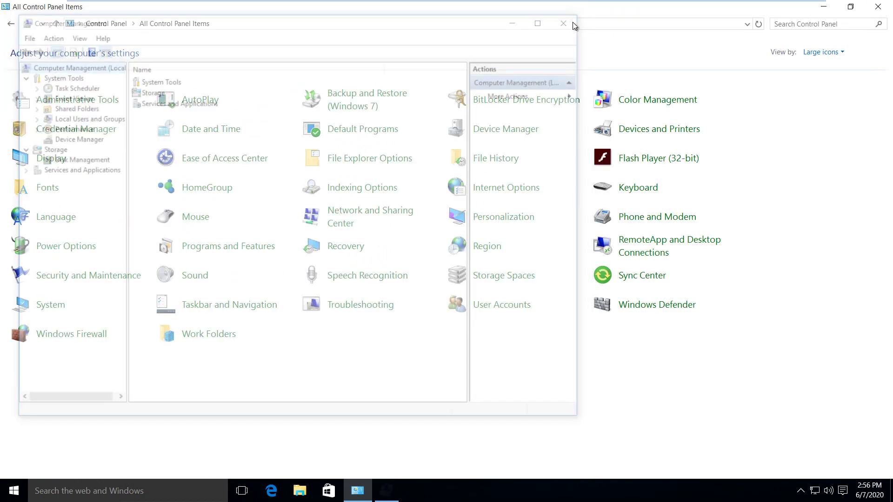
# Launch the Microsoft Management Console by running MMC, allow it to make changes to the PC, and create a new console.
pyautogui.click(105, 491)
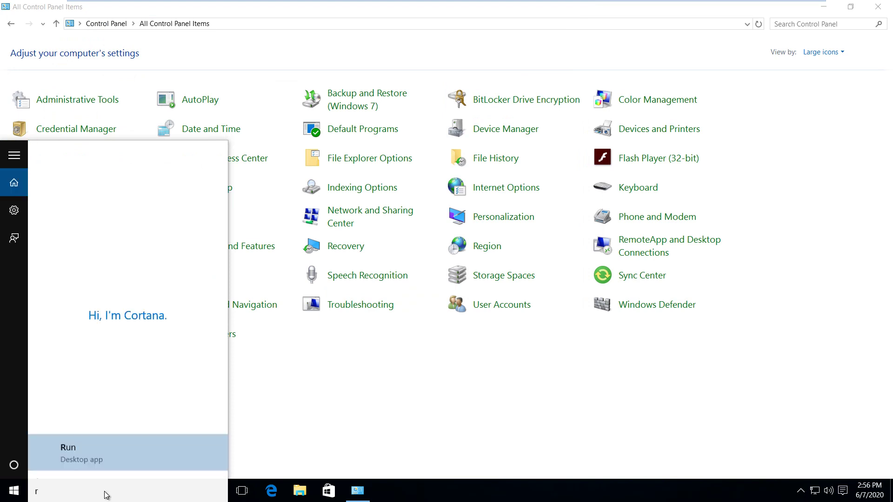
pyautogui.write('run')
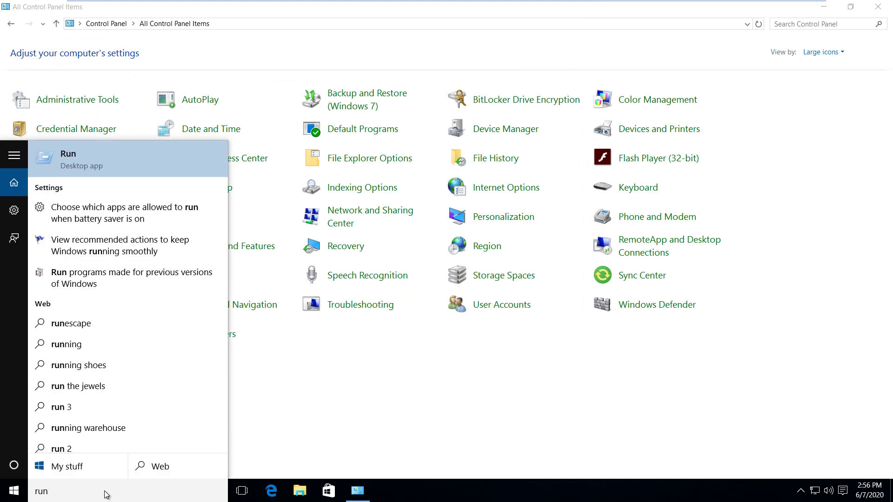
pyautogui.press('Return')
pyautogui.write('MMC')
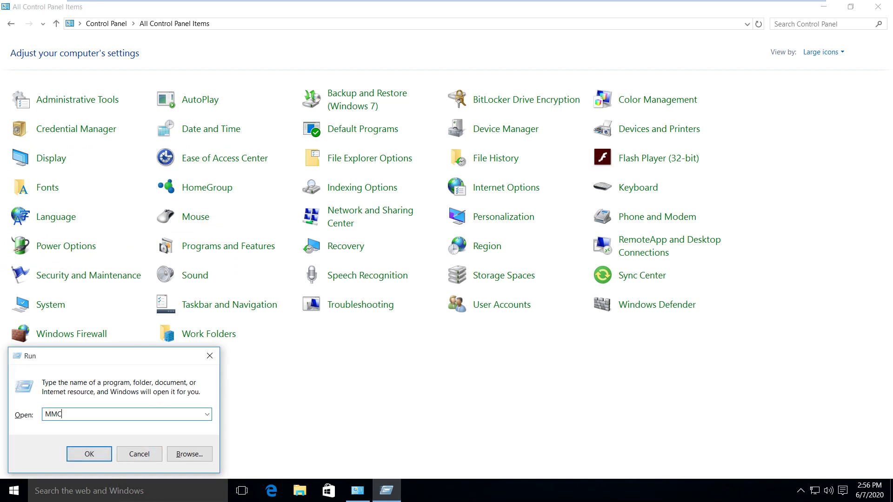
pyautogui.press('Return')
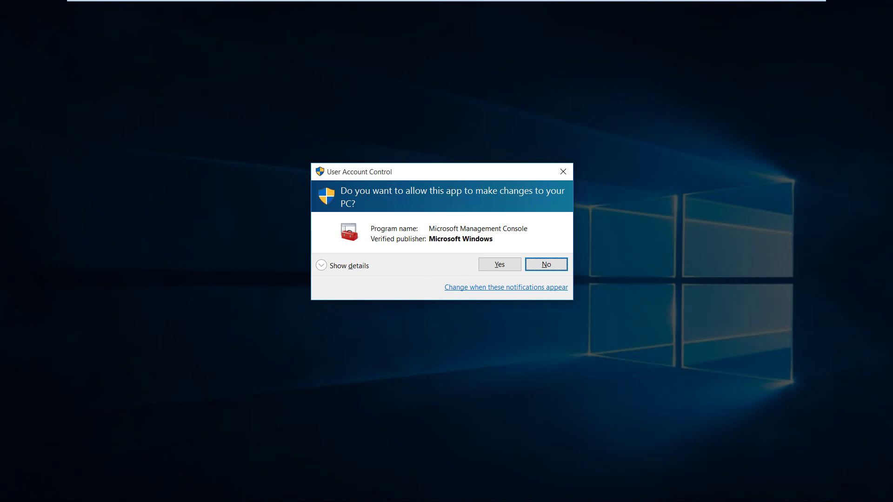
pyautogui.hotkey('alt', 'y')
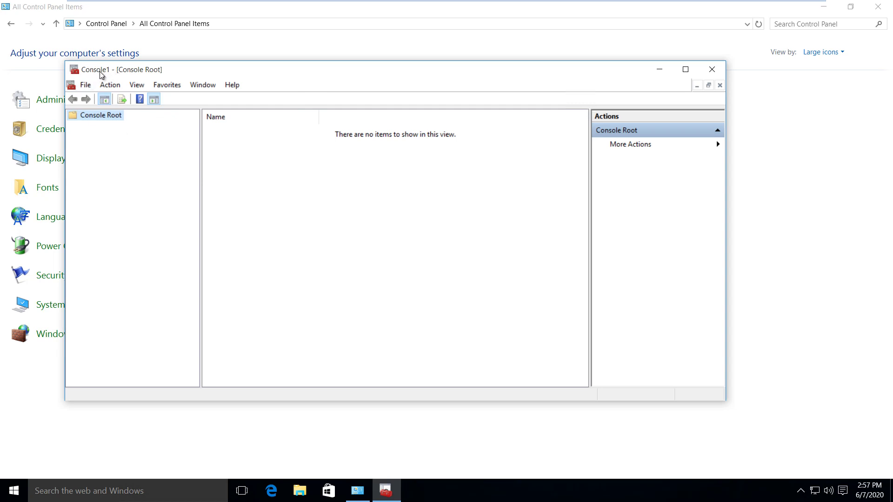
pyautogui.click(85, 88)
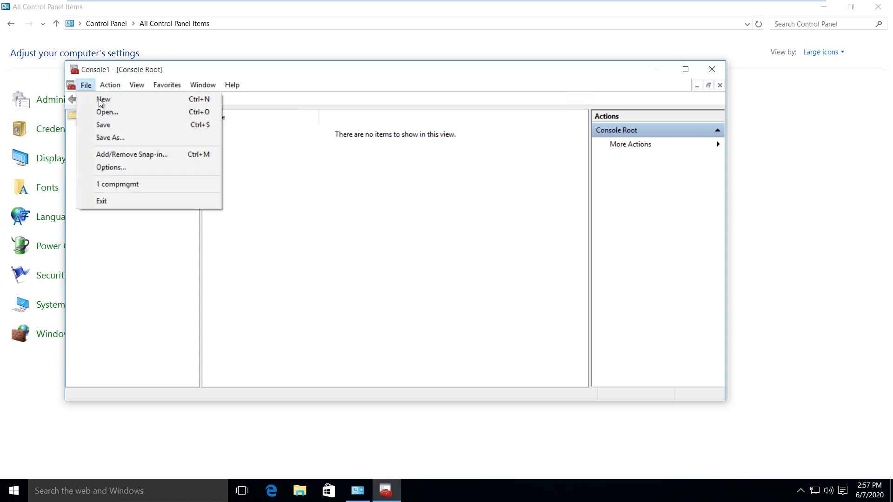
pyautogui.click(127, 104)
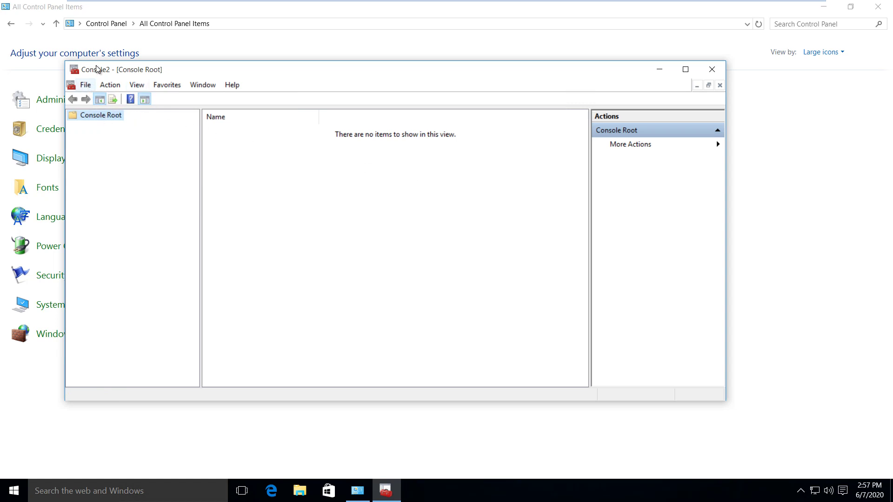
# Add the Disk Management snap-in for this computer to the list of selected snap-ins.
pyautogui.click(84, 87)
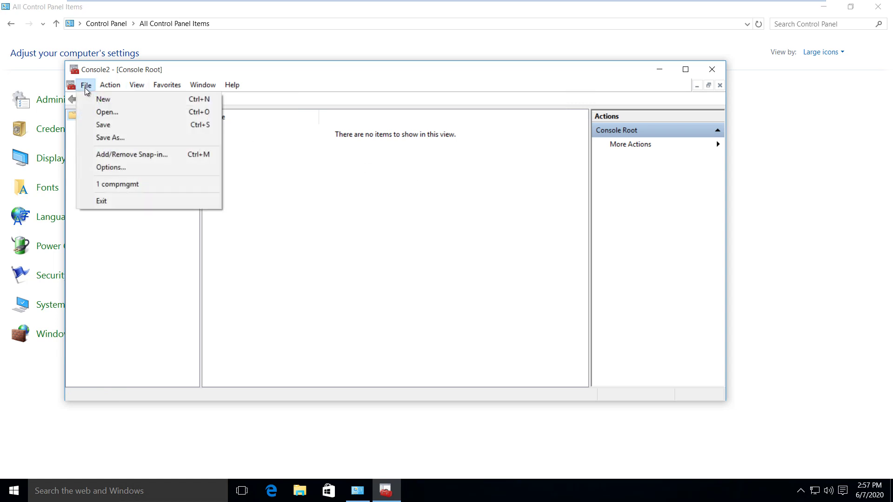
pyautogui.click(130, 159)
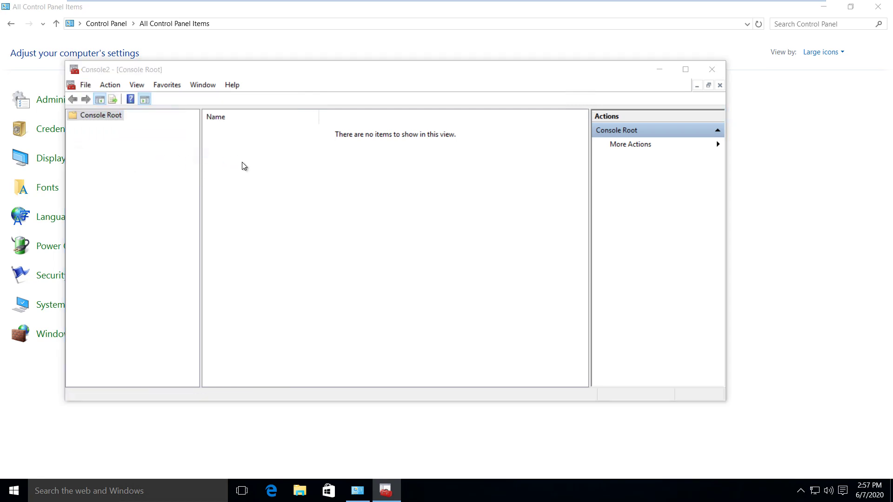
pyautogui.moveTo(344, 197)
pyautogui.mouseDown()
pyautogui.moveTo(342, 228)
pyautogui.moveTo(340, 191)
pyautogui.mouseUp()
pyautogui.scroll(1, 340, 191)
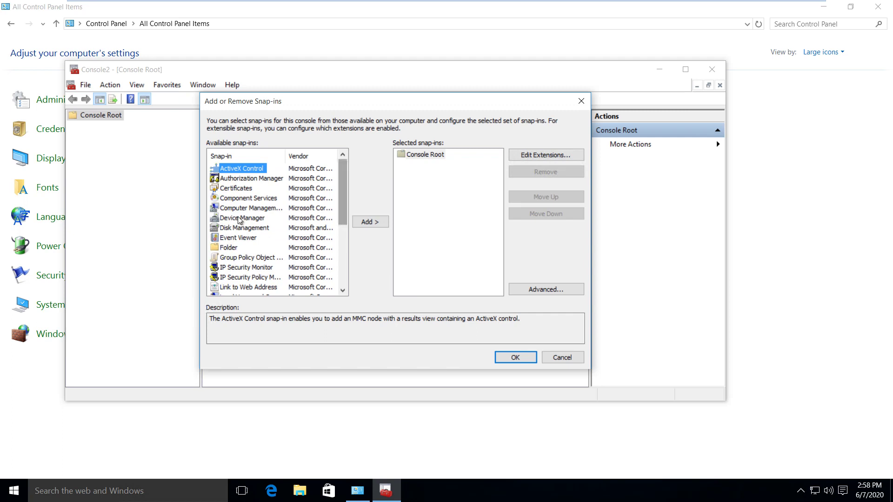
pyautogui.click(233, 228)
pyautogui.click(371, 222)
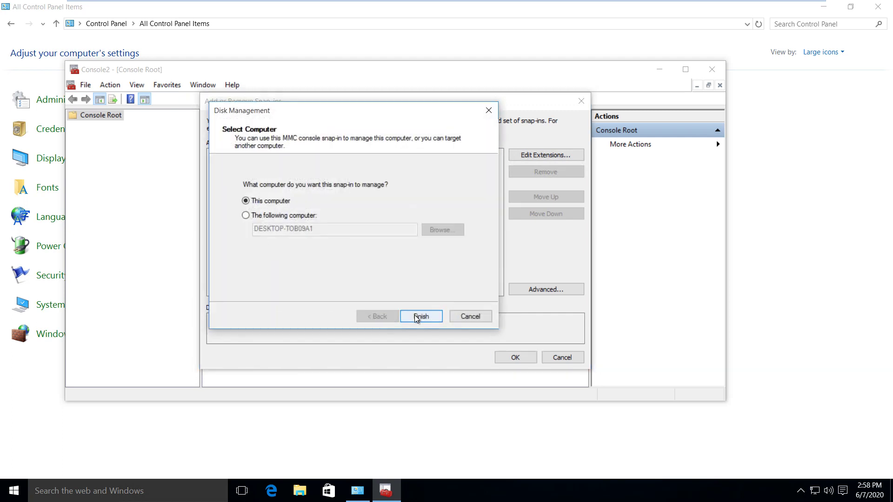
pyautogui.click(416, 316)
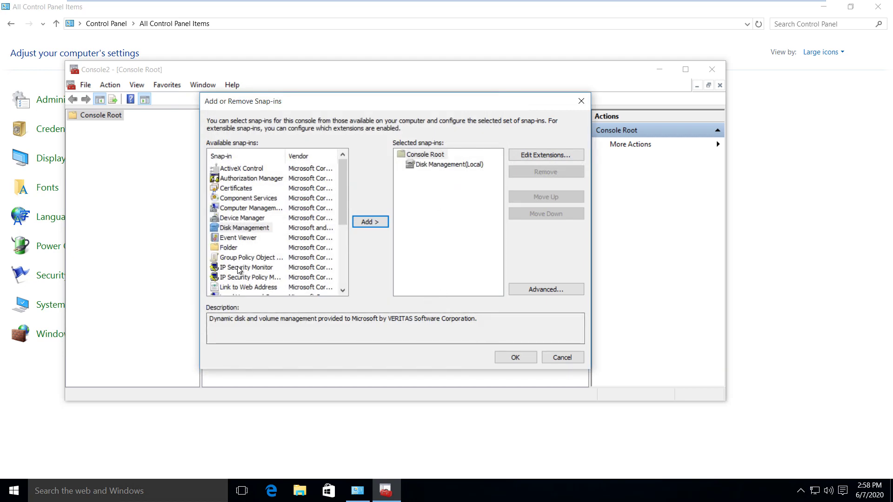
# Add the Folder and Local Users and Groups snap-ins for the local computer, and cancel the snap-in selection.
pyautogui.click(229, 247)
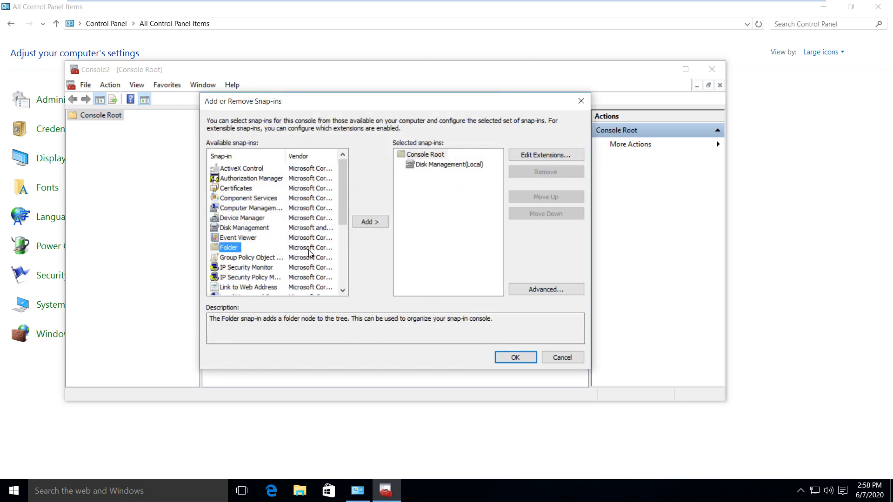
pyautogui.click(378, 227)
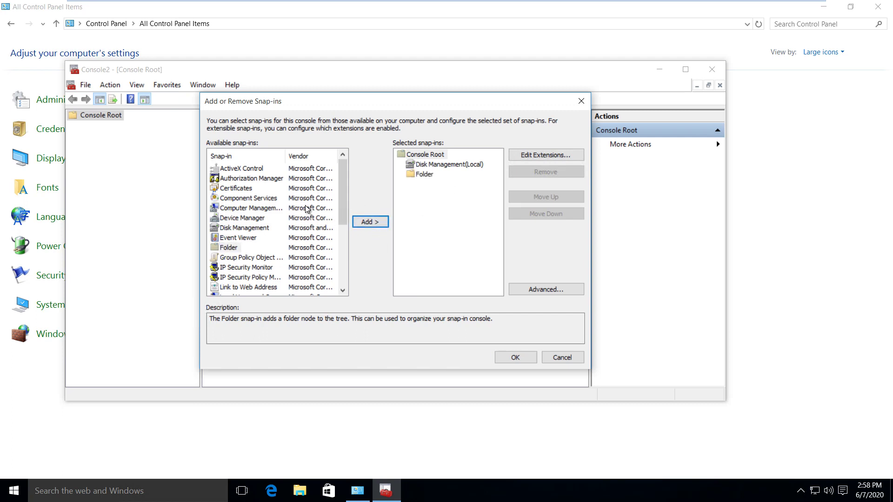
pyautogui.moveTo(342, 187); pyautogui.dragTo(317, 247)
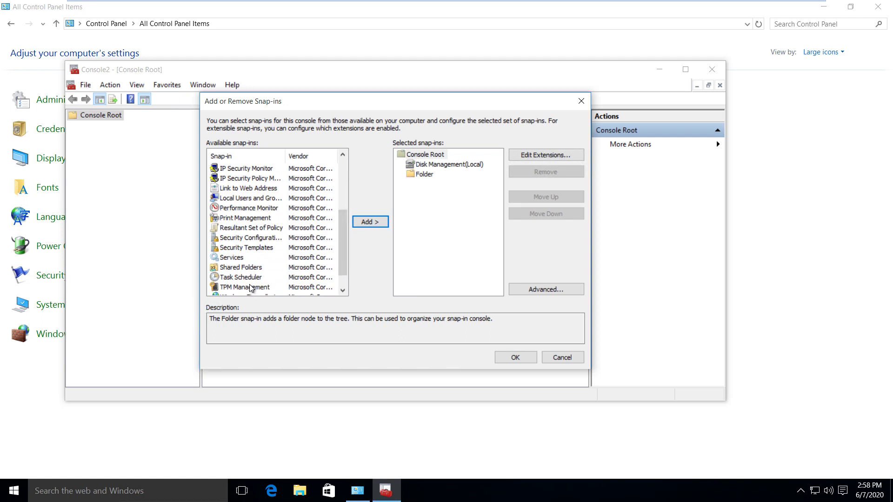
pyautogui.click(239, 199)
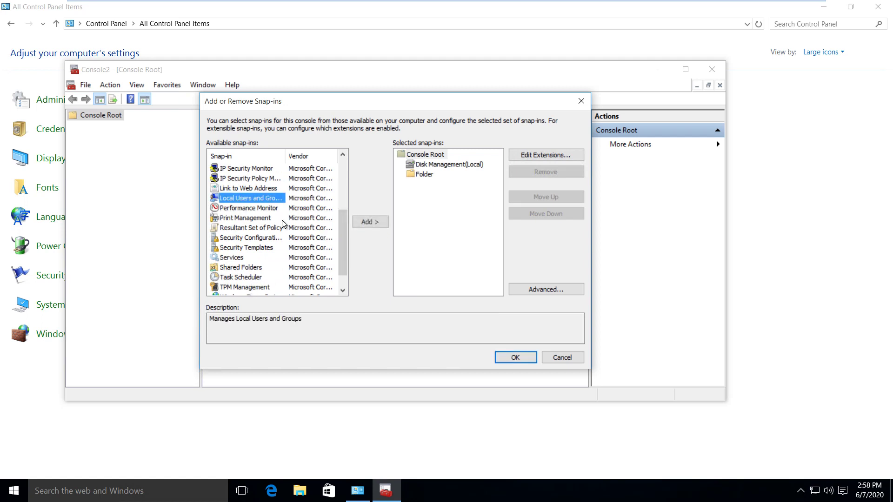
pyautogui.click(375, 223)
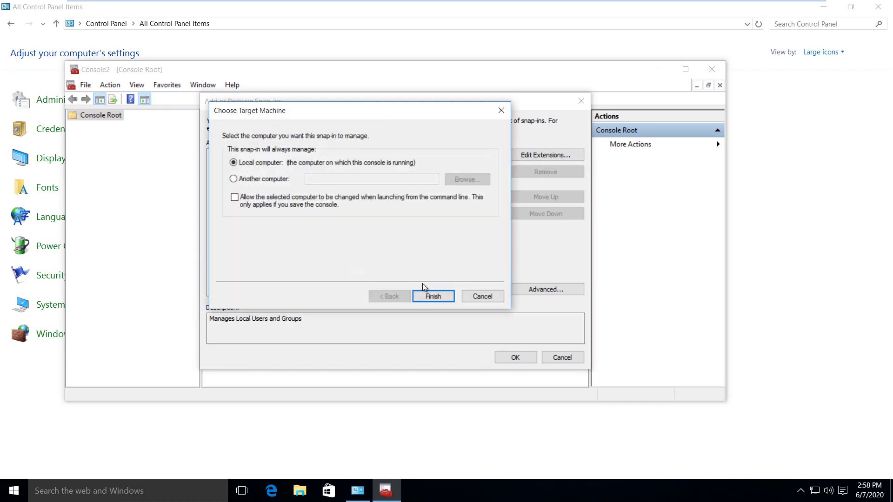
pyautogui.click(433, 297)
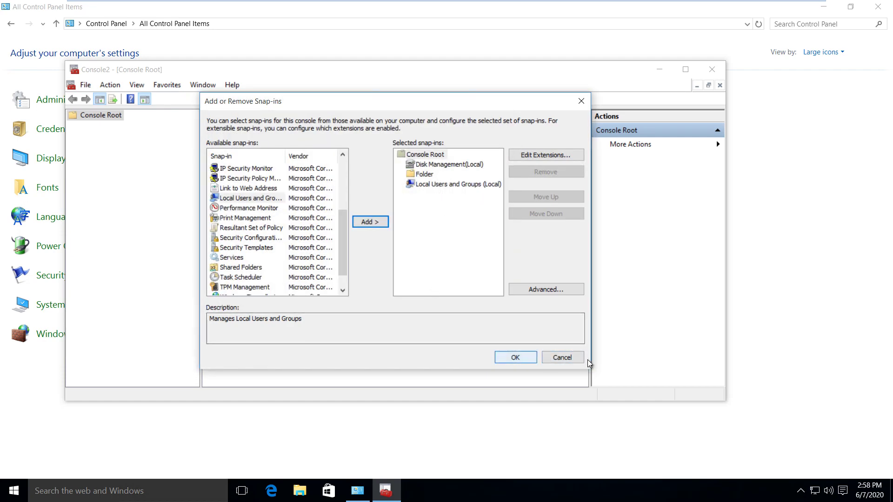
pyautogui.click(559, 359)
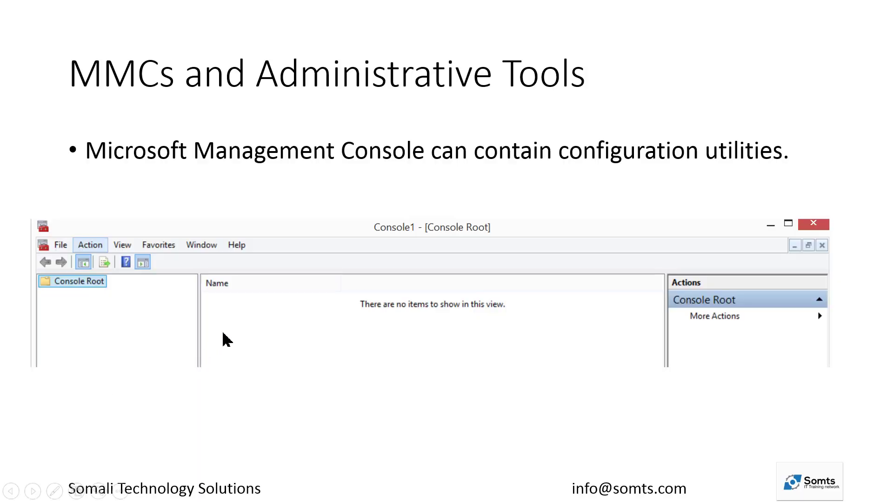
pyautogui.click(292, 283)
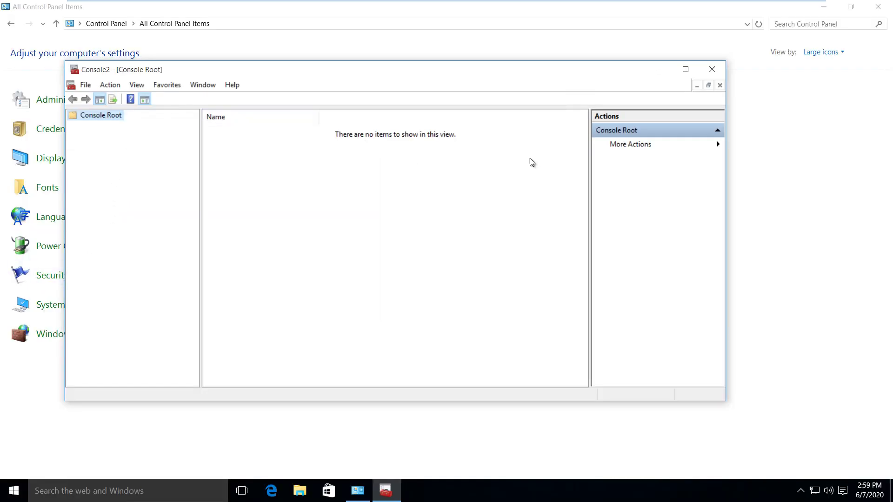
# Close the Control Panel and console windows, and open an elevated Command Prompt by searching for cmd.
pyautogui.click(878, 6)
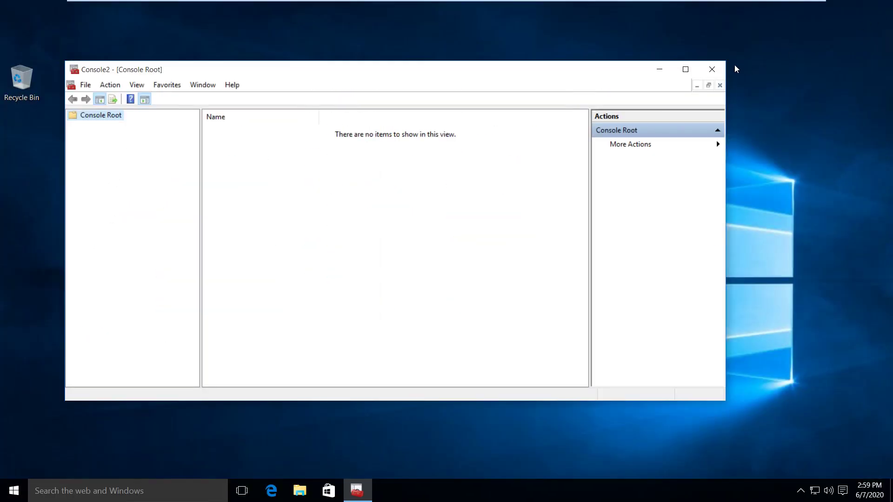
pyautogui.click(710, 69)
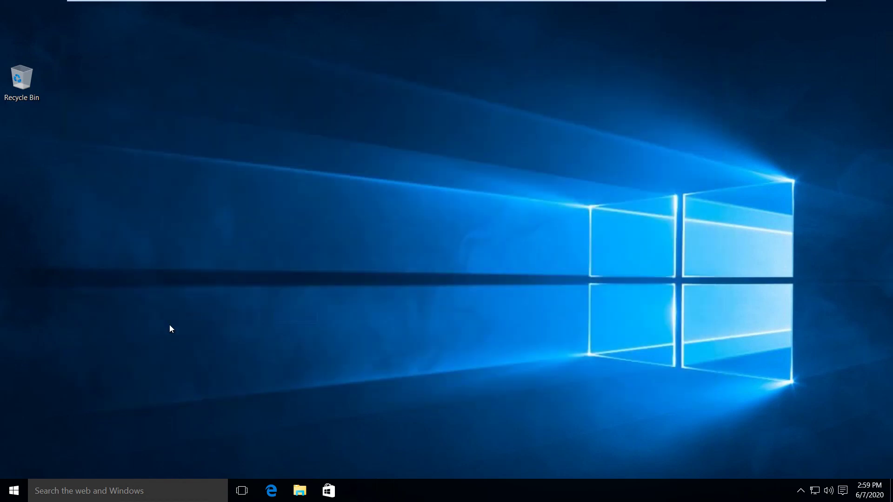
pyautogui.click(121, 491)
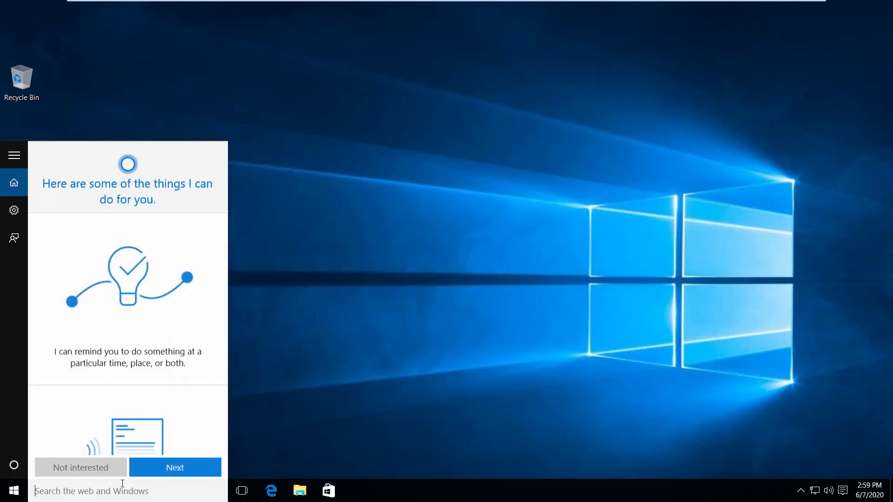
pyautogui.write('cmd')
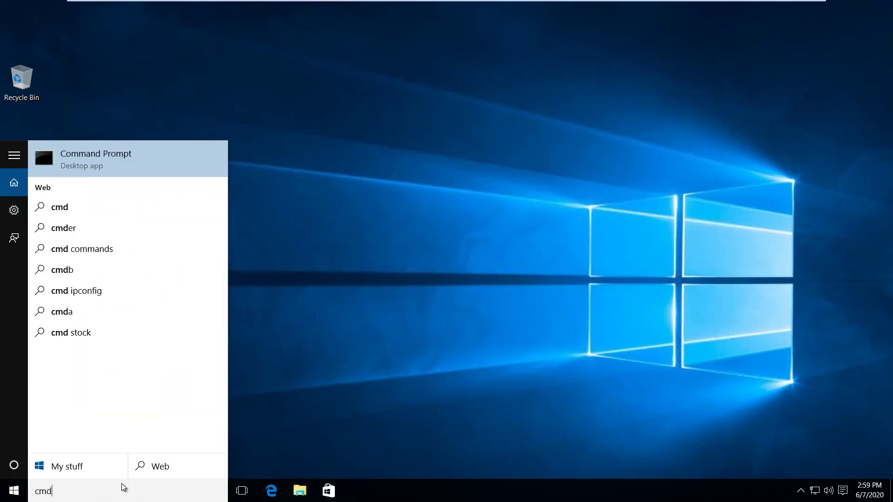
pyautogui.rightClick(115, 157)
pyautogui.click(146, 174)
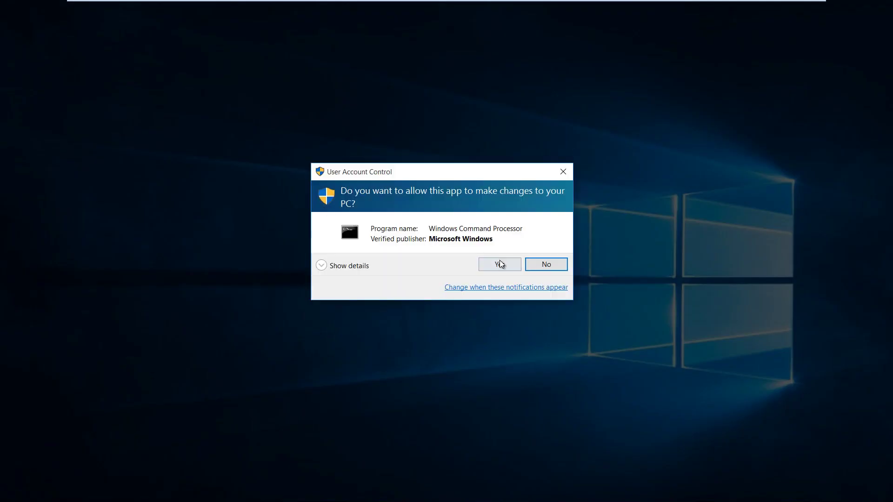
pyautogui.click(505, 269)
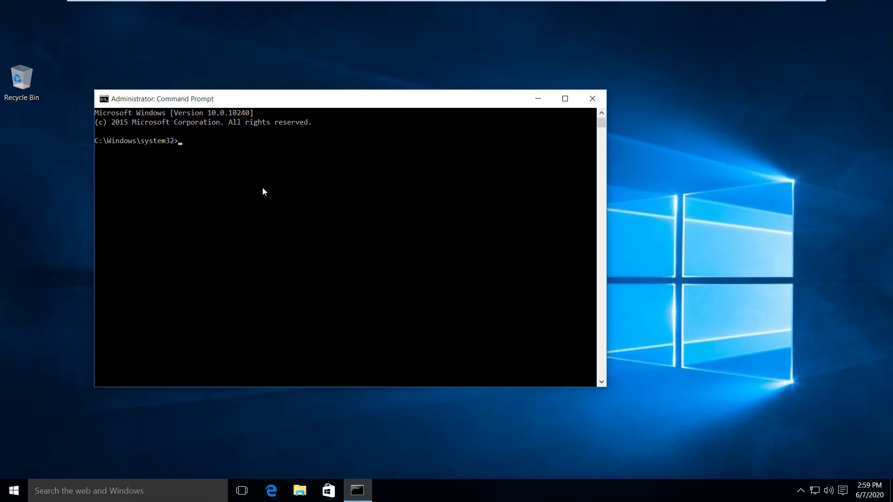
# Run ipconfig /all and look through the full IP configuration of the network adapters.
pyautogui.write('ipconfig /all')
pyautogui.press('Return')
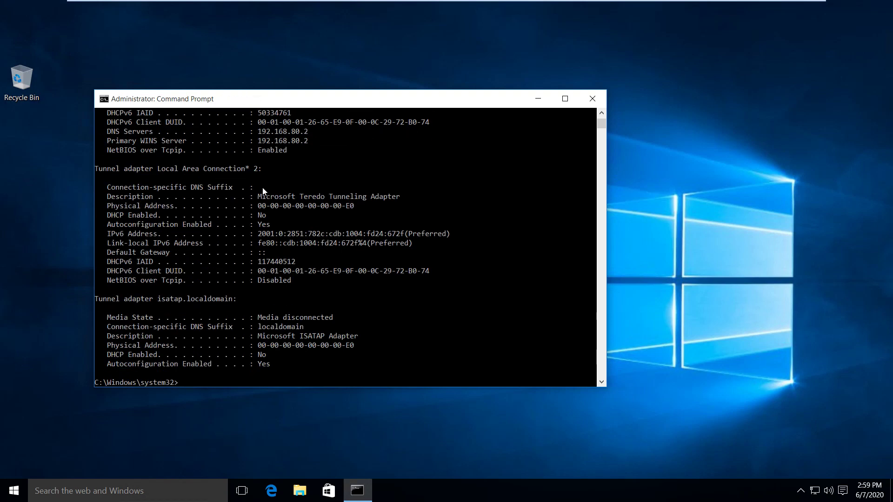
pyautogui.scroll(7, 375, 247)
pyautogui.scroll(3, 375, 278)
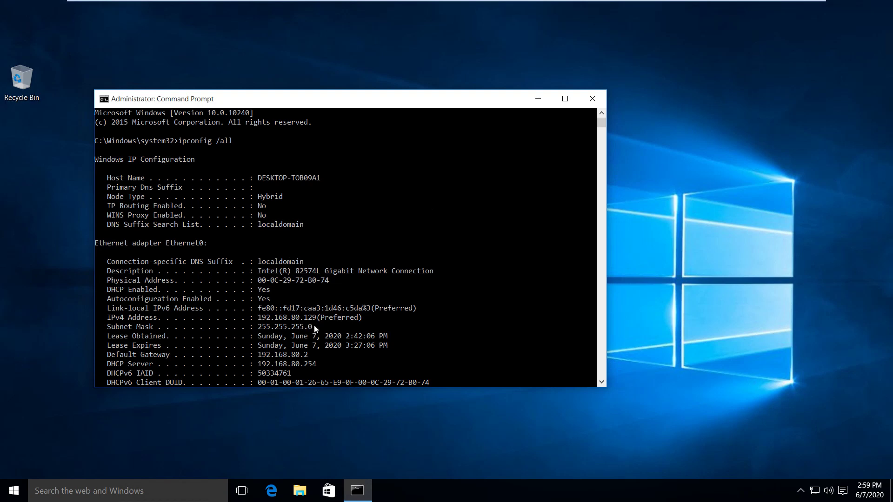
pyautogui.scroll(-2, 332, 320)
pyautogui.scroll(2, 331, 320)
pyautogui.scroll(-7, 332, 320)
pyautogui.scroll(-11, 333, 325)
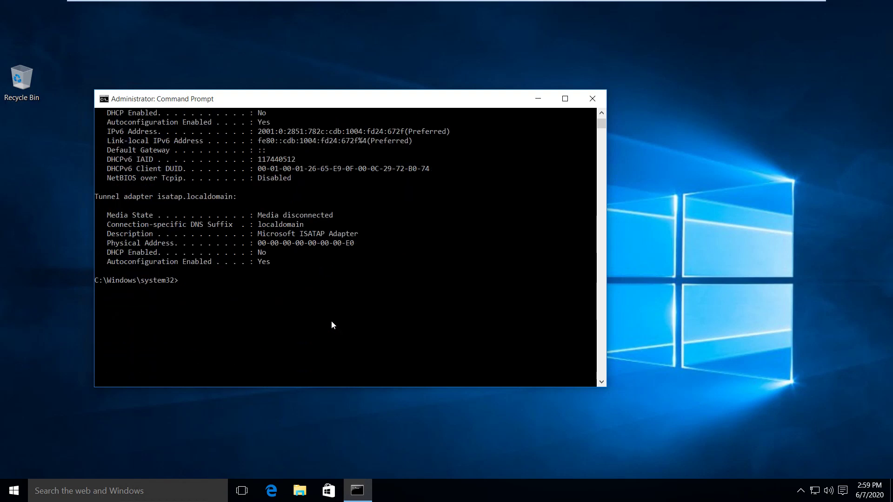
# Run ipconfig and examine the Ethernet adapter's IPv4 address, subnet mask and default gateway, highlighting the gateway.
pyautogui.write('f')
pyautogui.press('BackSpace')
pyautogui.press('BackSpace')
pyautogui.press('BackSpace')
pyautogui.press('BackSpace')
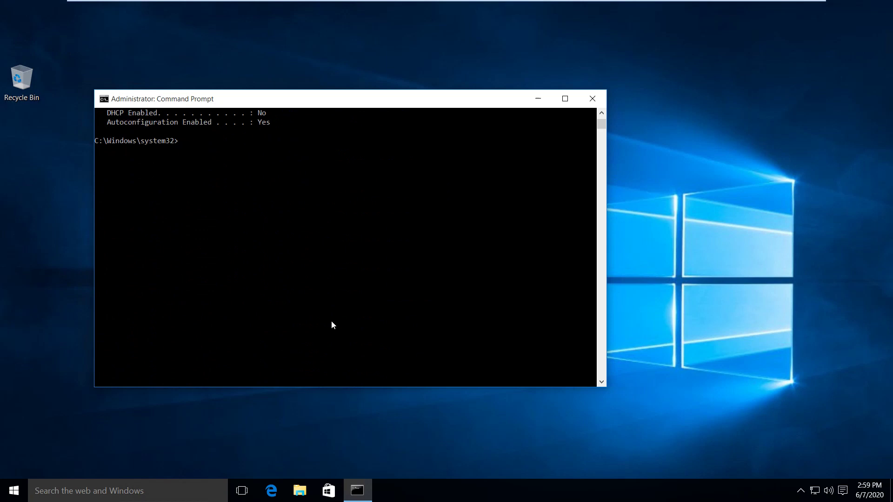
pyautogui.write('ipconfig')
pyautogui.press('Return')
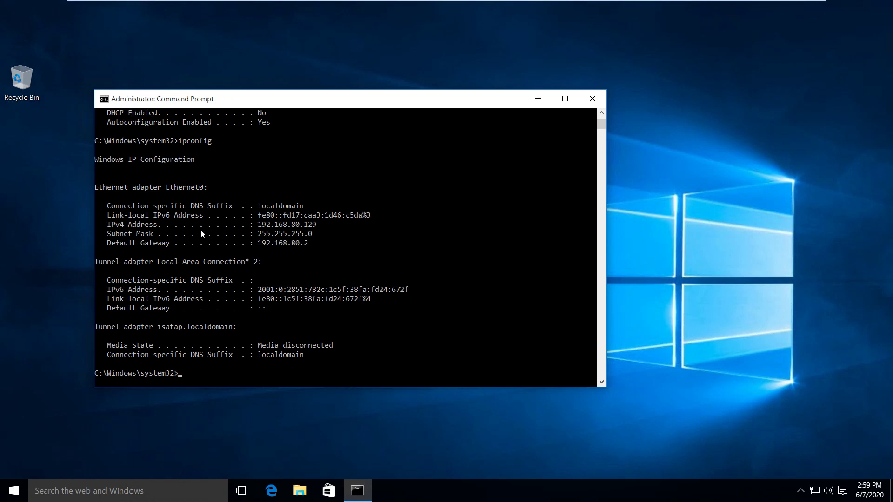
pyautogui.moveTo(136, 222); pyautogui.dragTo(167, 224)
pyautogui.click(272, 224)
pyautogui.moveTo(253, 228); pyautogui.dragTo(314, 246)
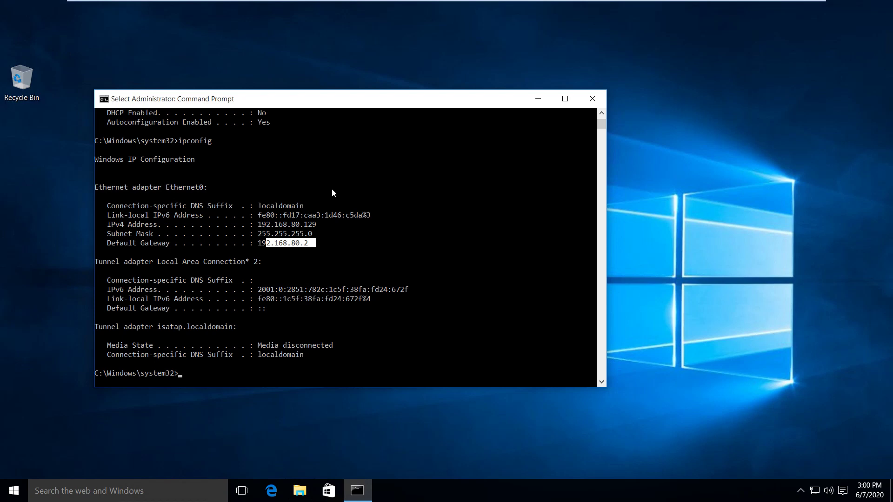
# Open and close File Explorer, and open a second Command Prompt window by running cmd from the Run dialog.
pyautogui.press('super+e')
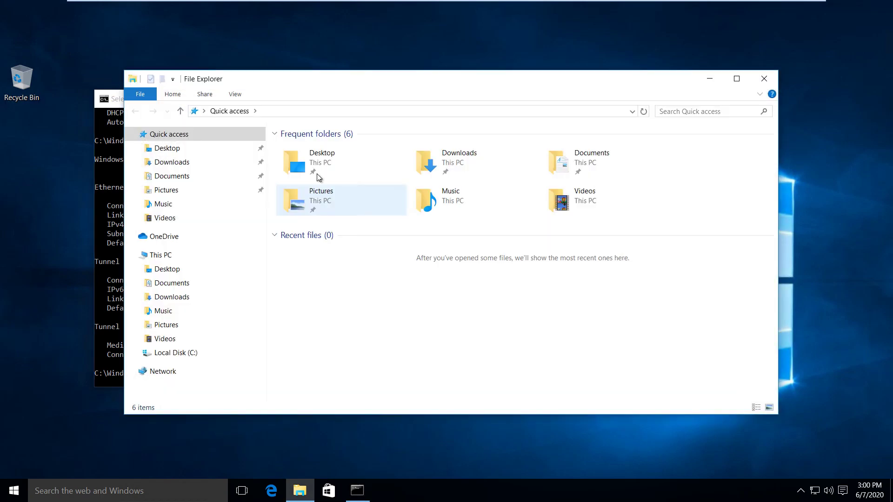
pyautogui.click(764, 79)
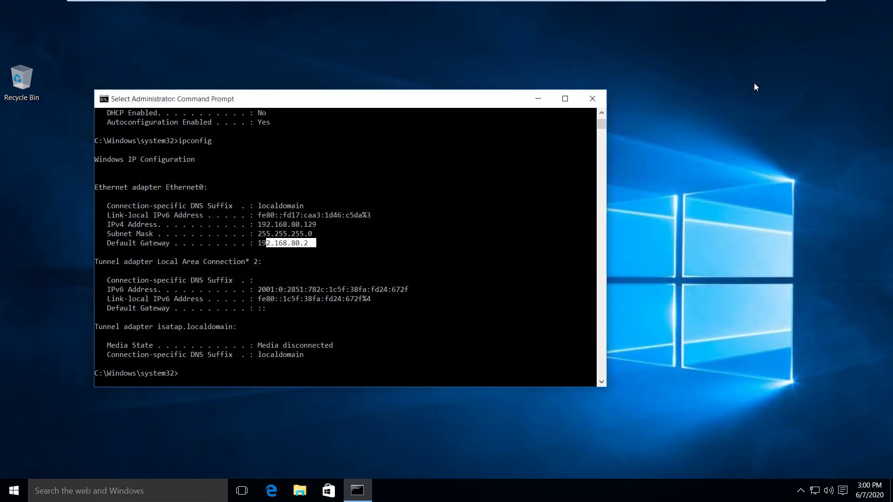
pyautogui.press('super+r')
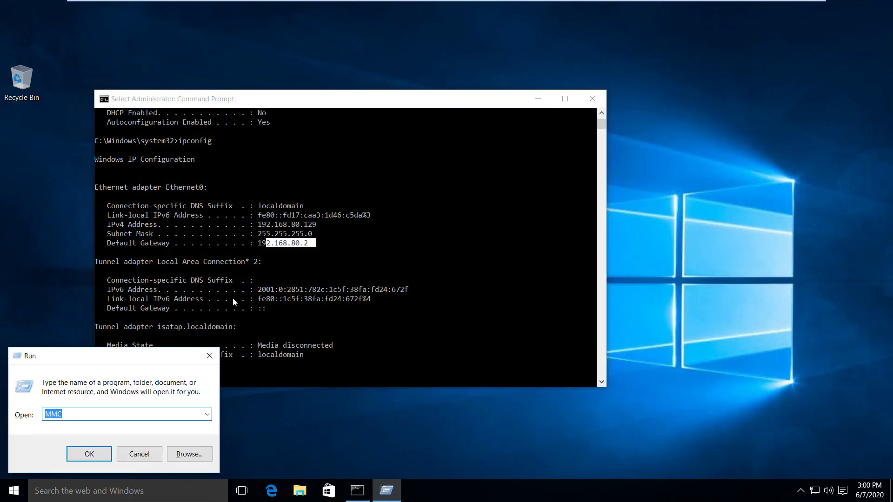
pyautogui.write('cmd')
pyautogui.press('Return')
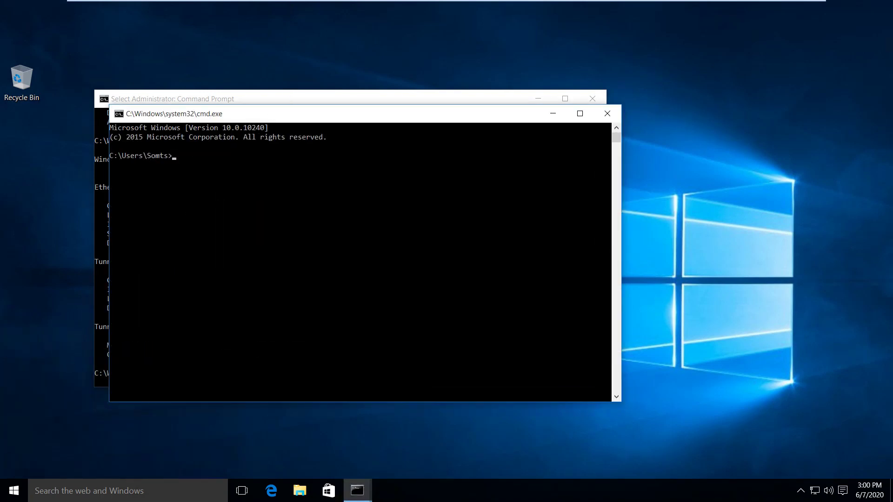
pyautogui.moveTo(289, 121); pyautogui.dragTo(386, 147)
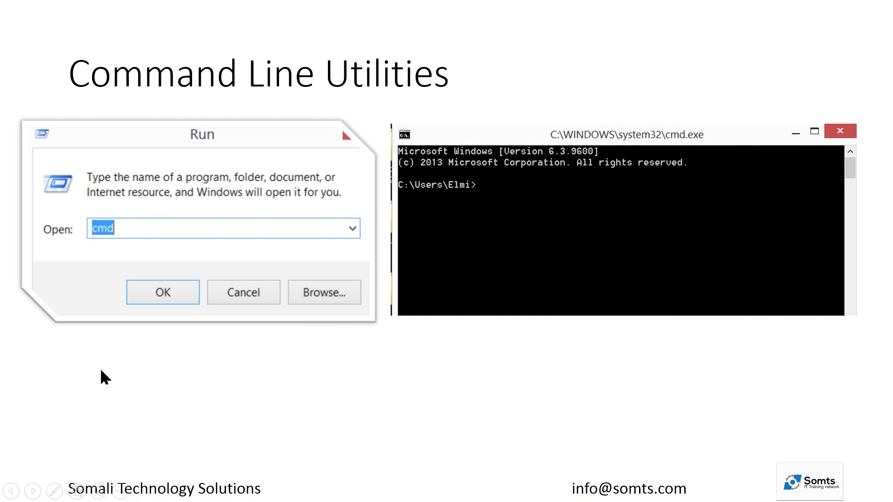
pyautogui.press('Right')
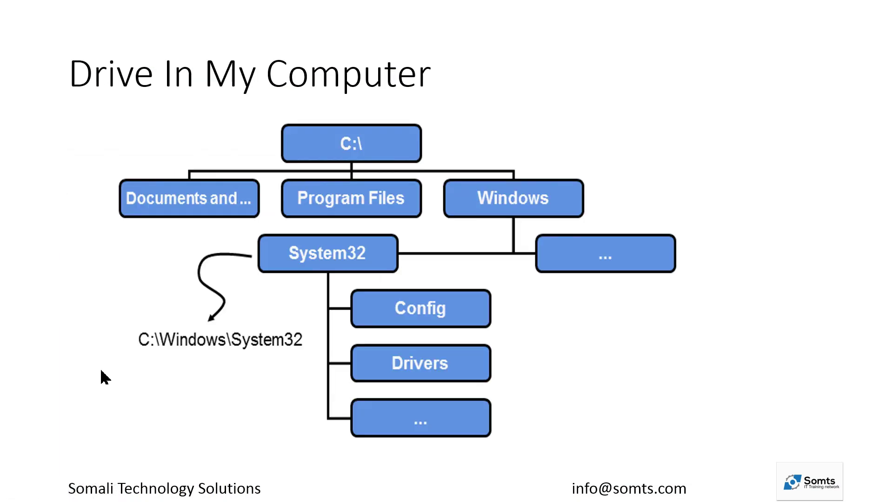